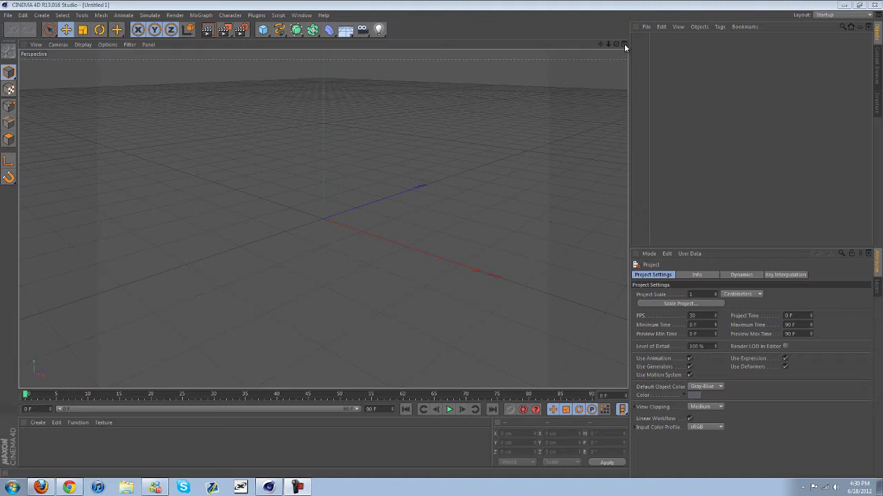
Step: Switch the empty Cinema 4D scene to the four-view Perspective/Top/Right/Front layout
click(624, 43)
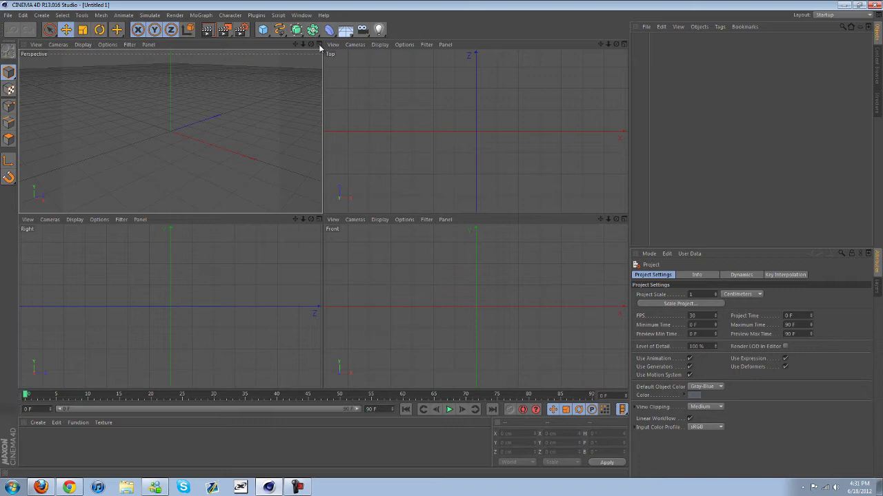
Step: Maximize the Perspective view to full size, then exit Cinema 4D
click(318, 45)
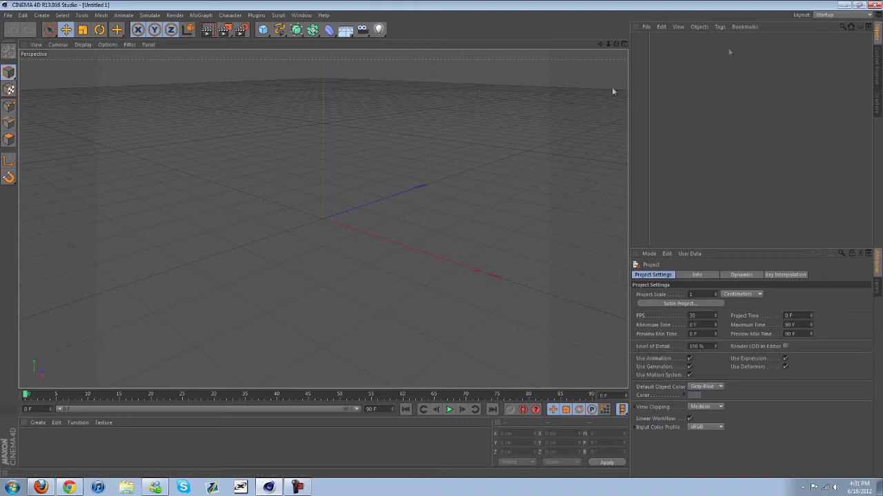
click(876, 5)
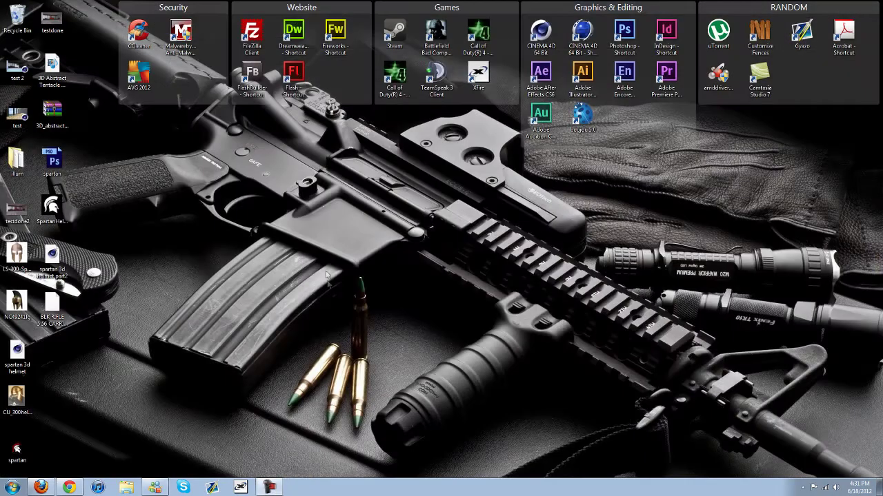
Step: Hide the desktop icons and restore Chrome on AMD's Previous Catalyst Display Drivers page
double_click(304, 265)
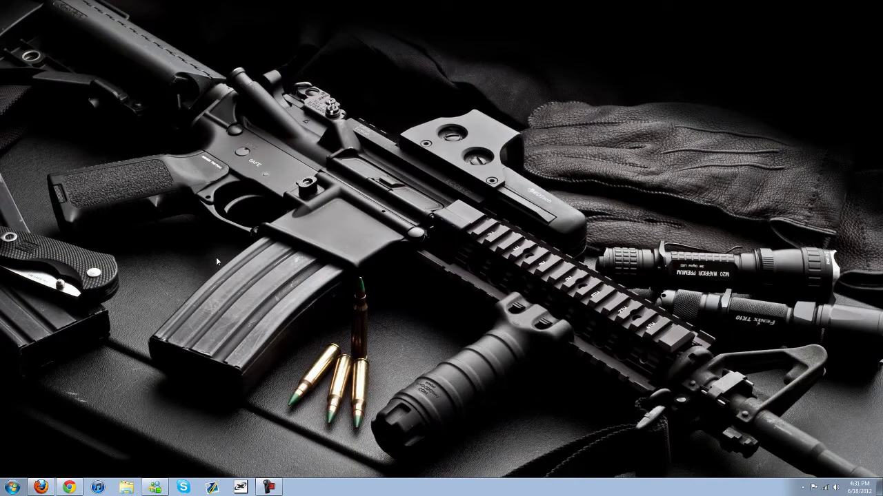
click(75, 484)
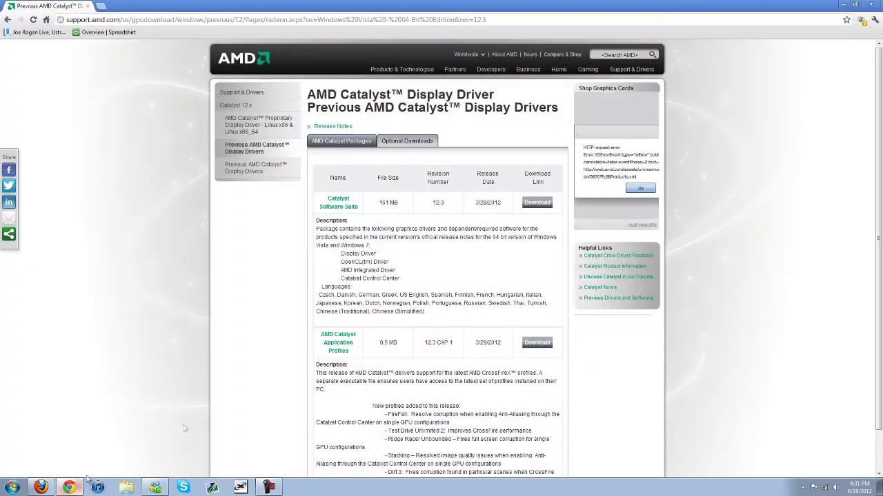
Step: Open the Catalyst 12.3 release notes in a new tab and scroll its compatibility table
middle_click(334, 131)
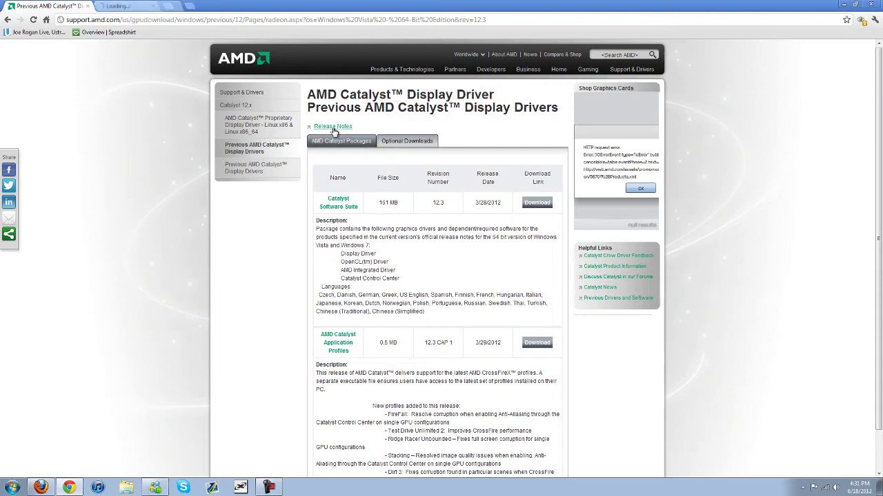
click(157, 6)
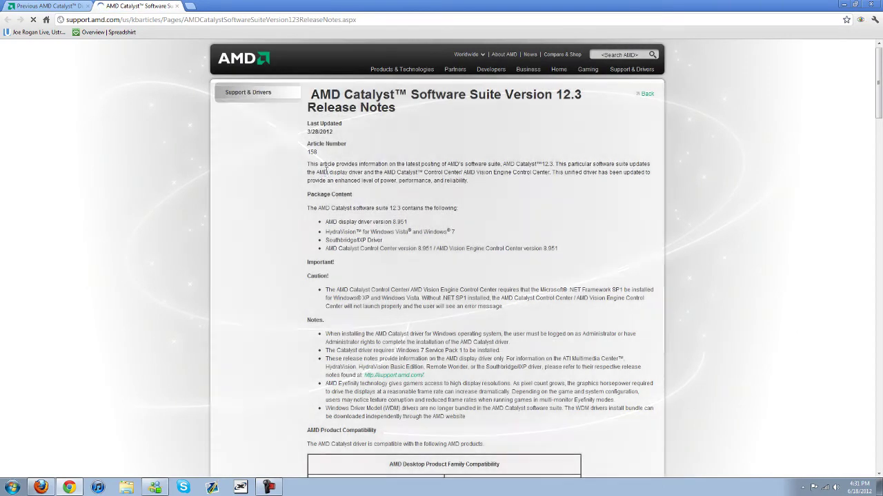
scroll(337, 200, down, 4)
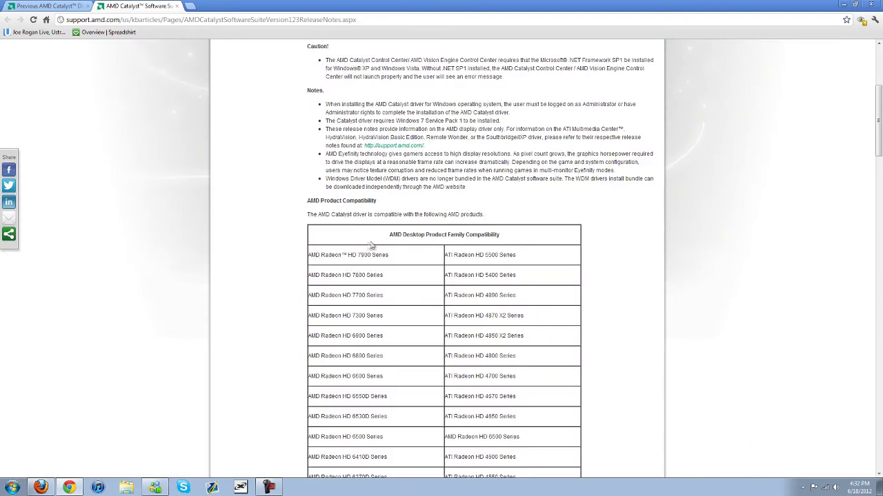
scroll(438, 289, down, 3)
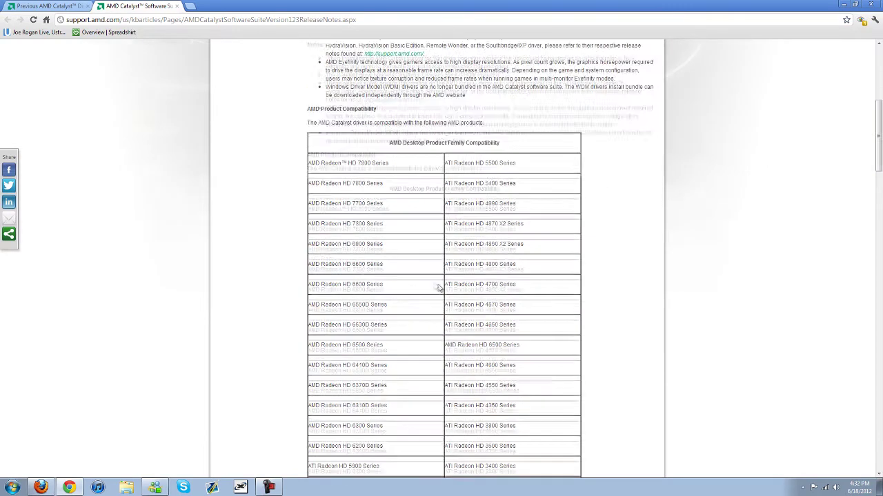
scroll(413, 276, up, 1)
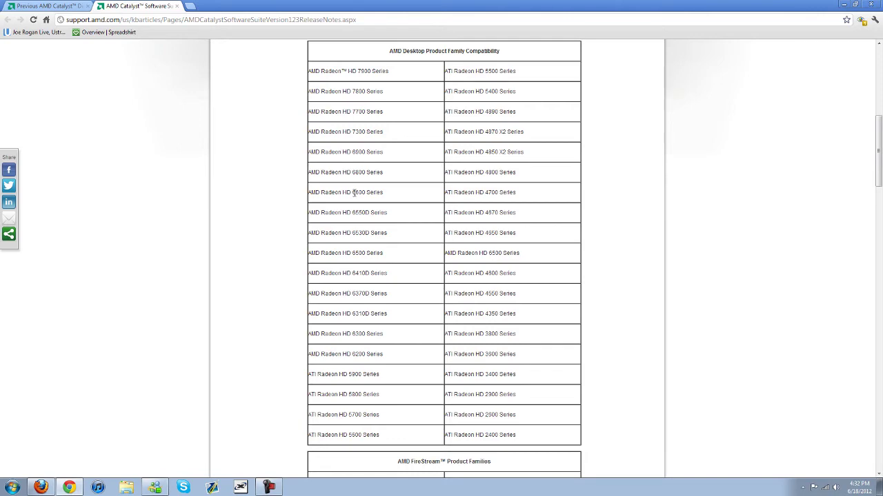
scroll(354, 193, up, 1)
Step: Highlight the HD 6600 Series entry, then close the release notes tab
drag(351, 239, 405, 242)
click(393, 240)
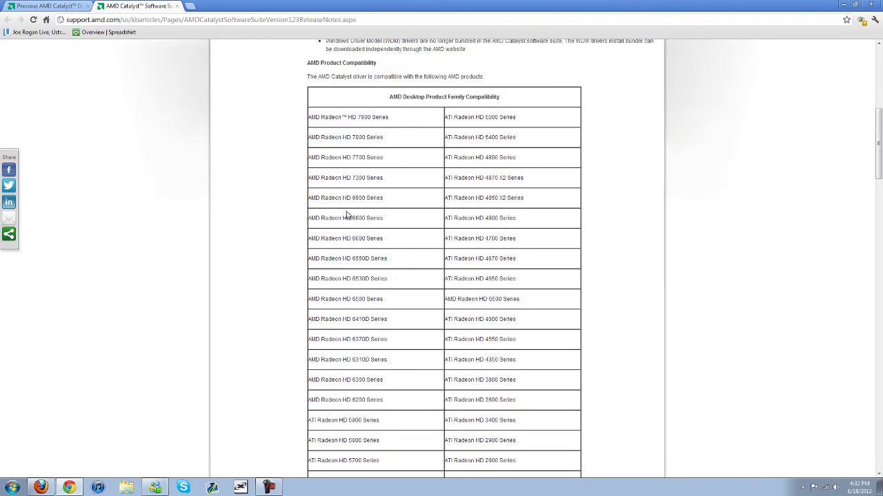
scroll(349, 215, up, 8)
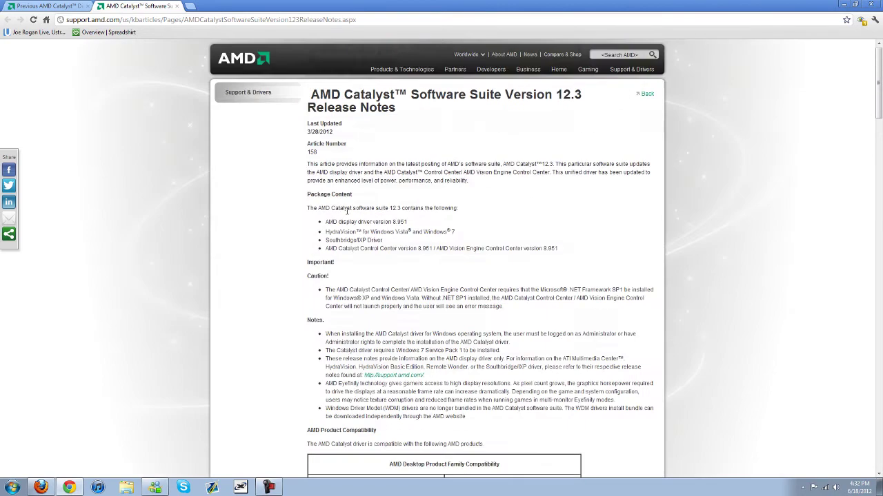
click(177, 7)
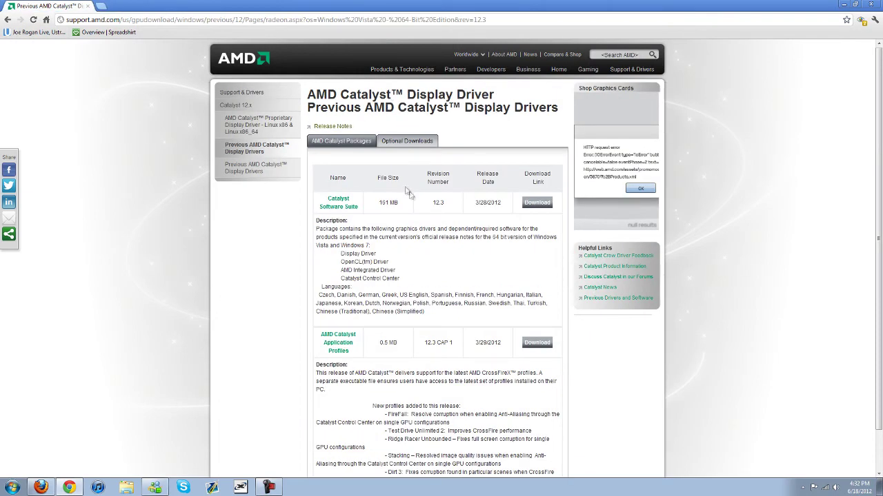
scroll(410, 193, down, 1)
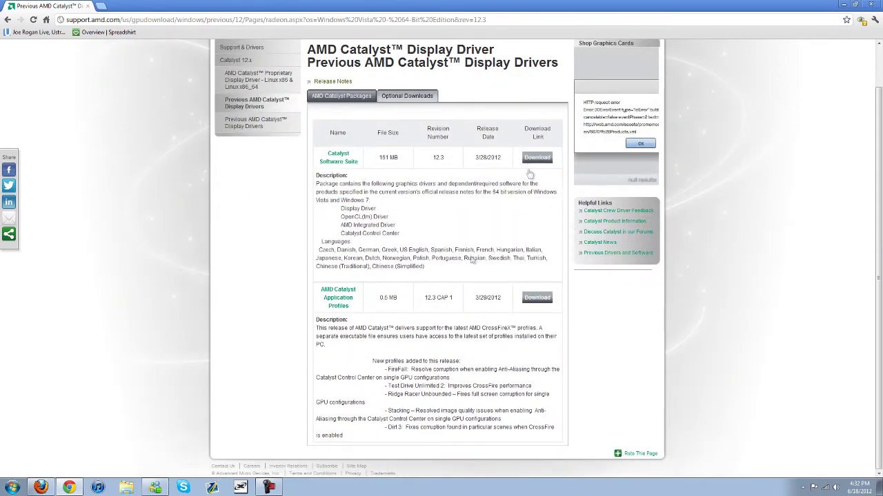
Step: Close Chrome and open Programs and Features from the Control Panel
click(870, 5)
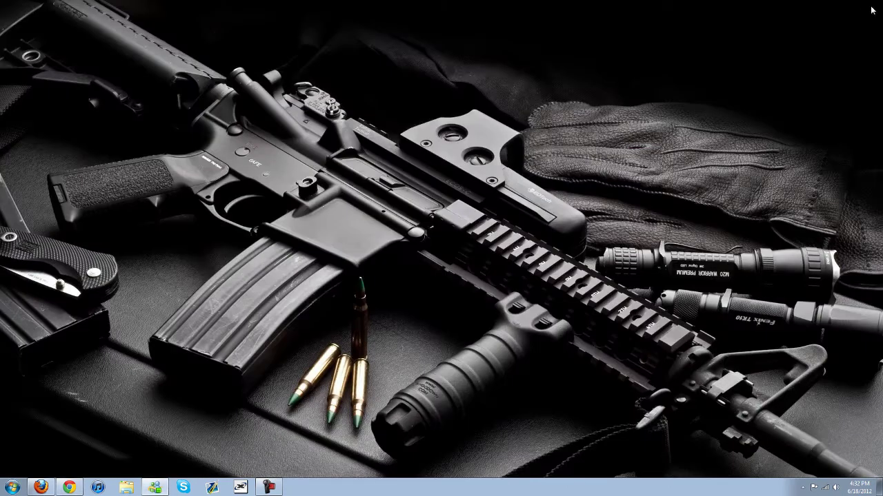
click(13, 487)
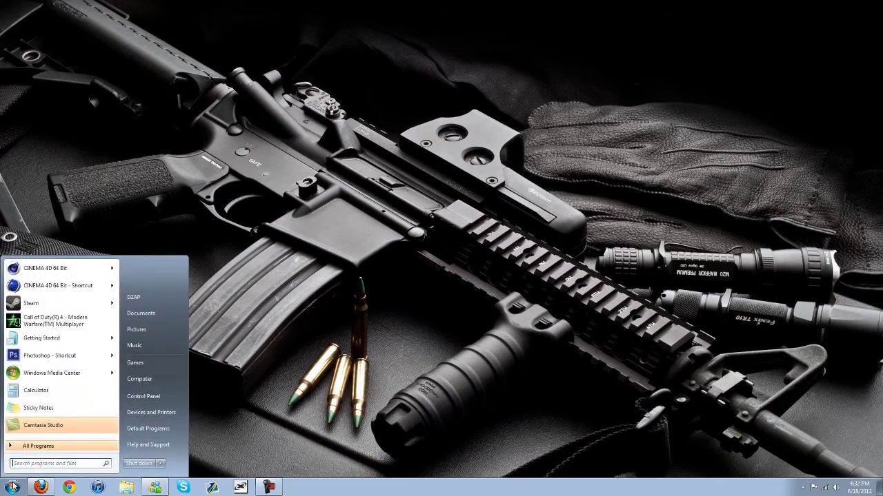
click(152, 398)
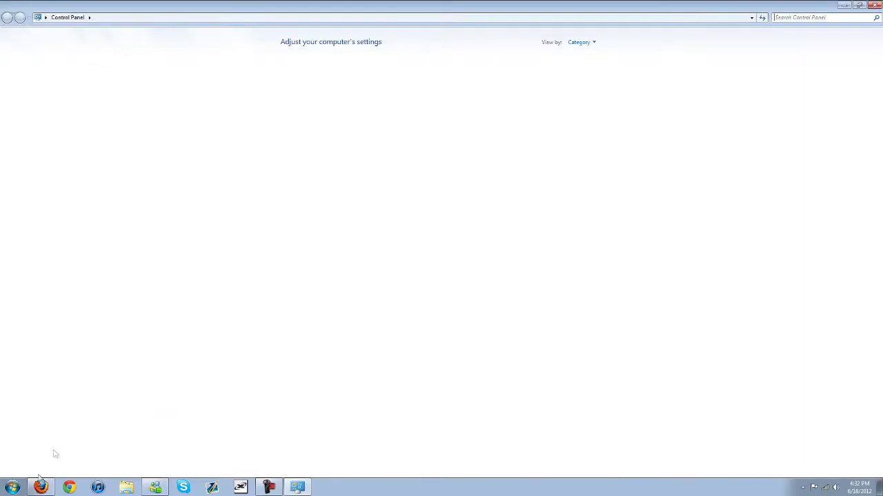
click(322, 173)
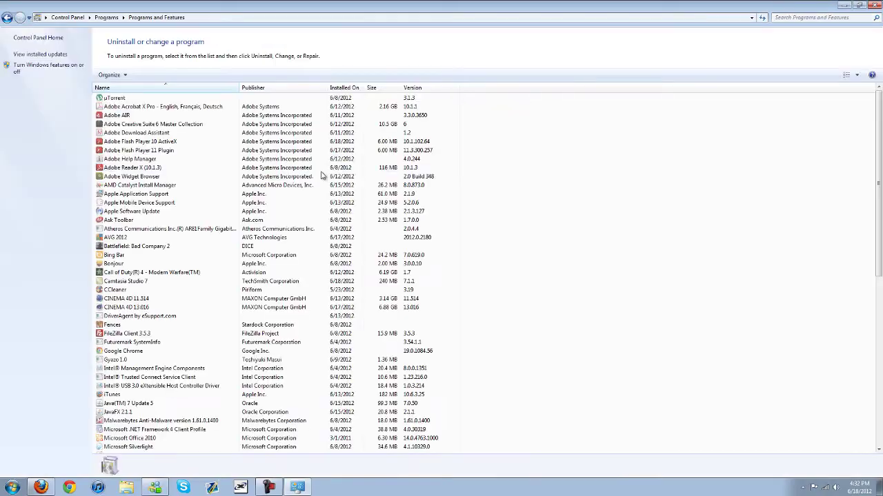
Step: Run Change on AMD Catalyst Install Manager and advance past the wizard's welcome page
click(129, 189)
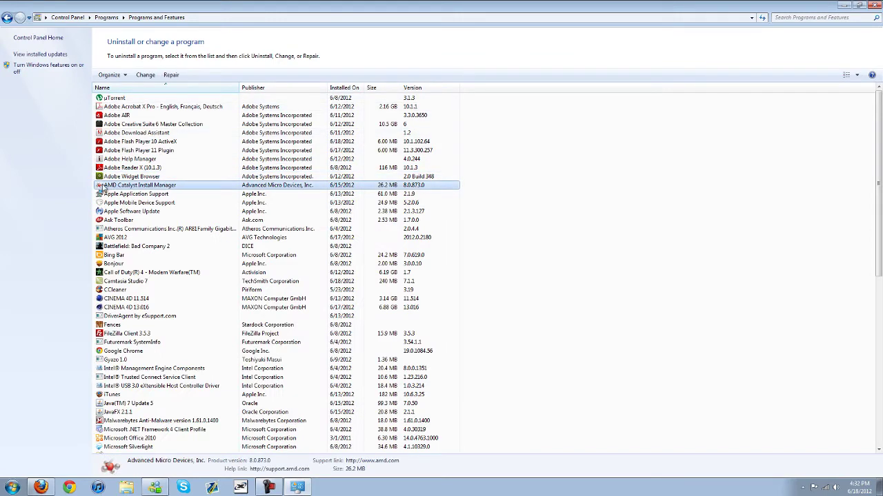
right_click(158, 188)
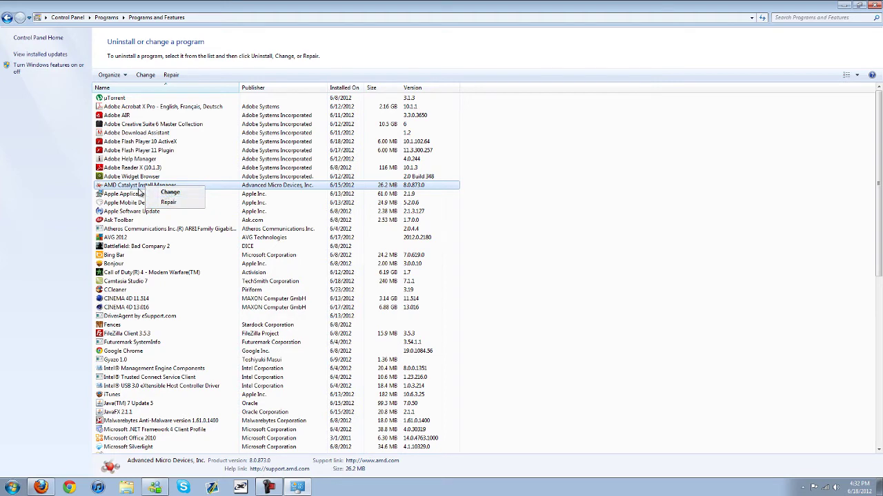
click(170, 192)
click(486, 316)
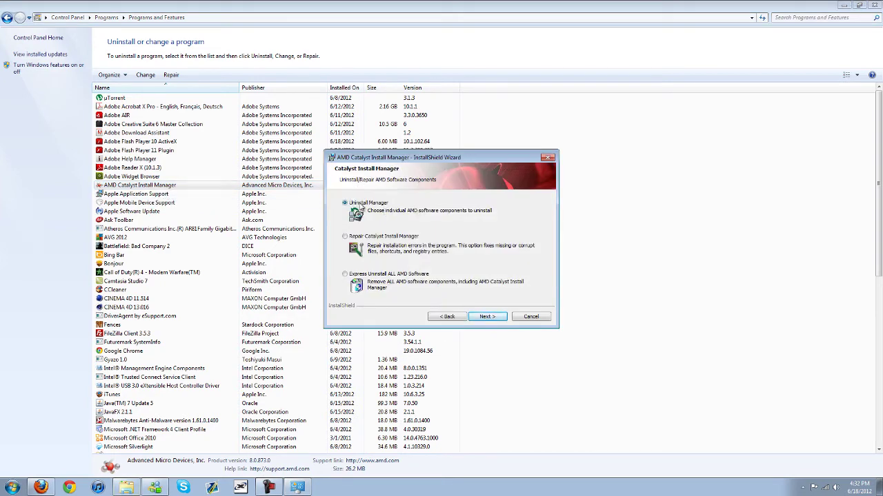
Step: Choose Uninstall Manager with a Custom uninstall and mark Catalyst Control Center for removal
click(495, 318)
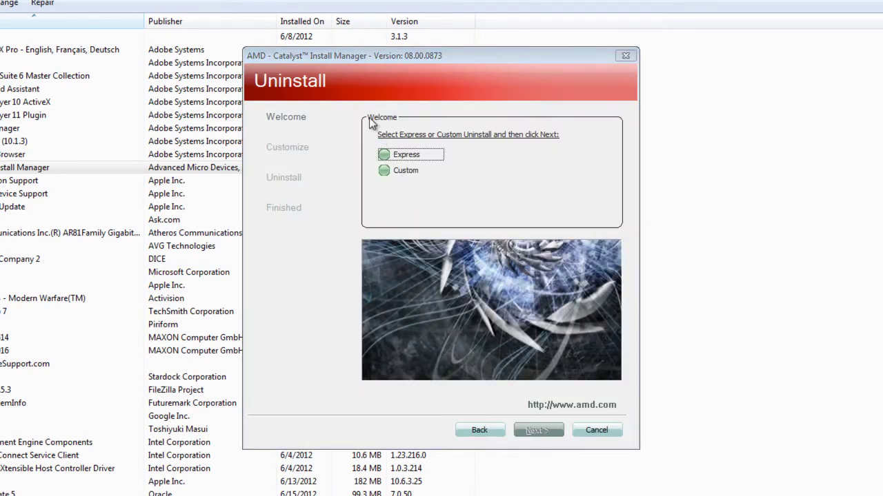
click(384, 172)
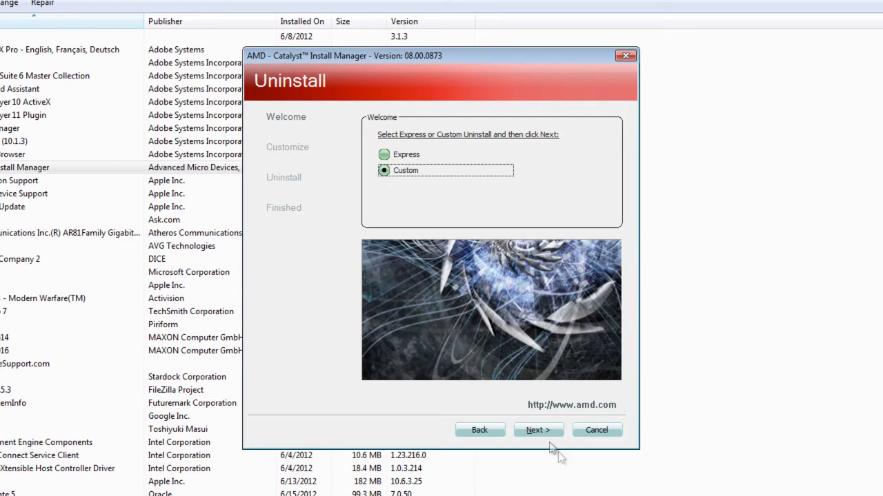
click(538, 429)
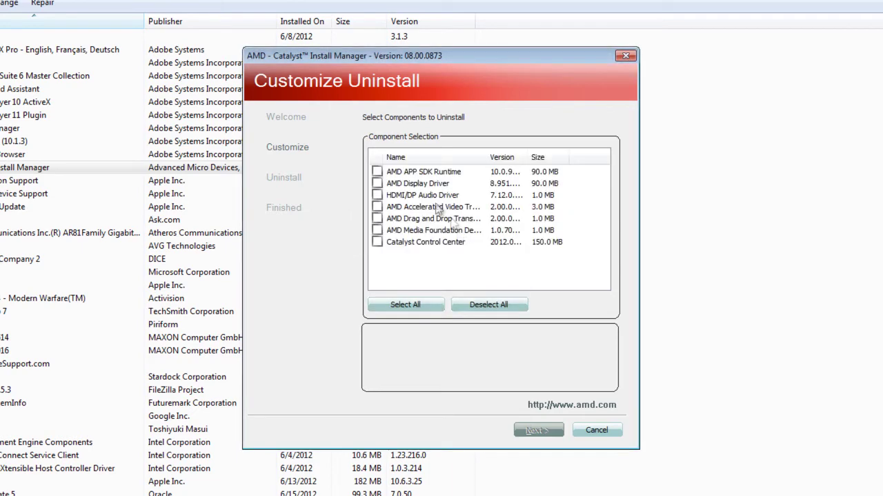
click(377, 242)
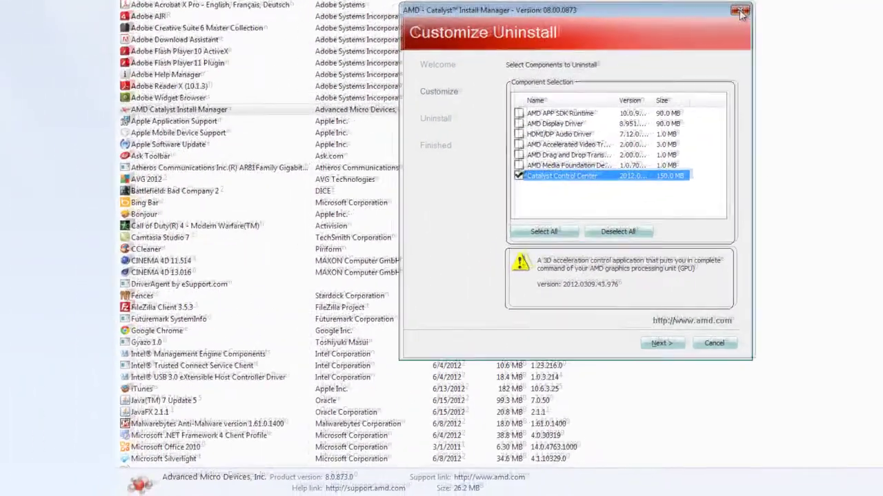
Step: Exit the Catalyst Install Manager, confirming Yes, and dismiss the finished wizard
click(740, 12)
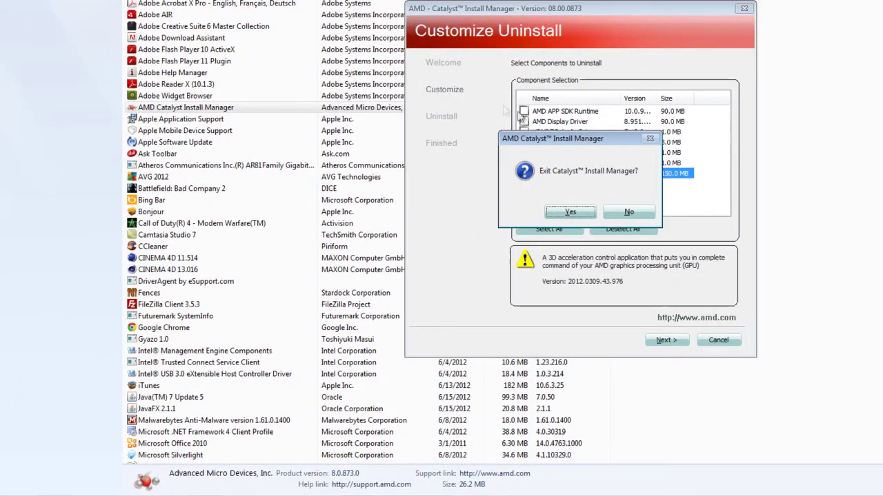
click(575, 215)
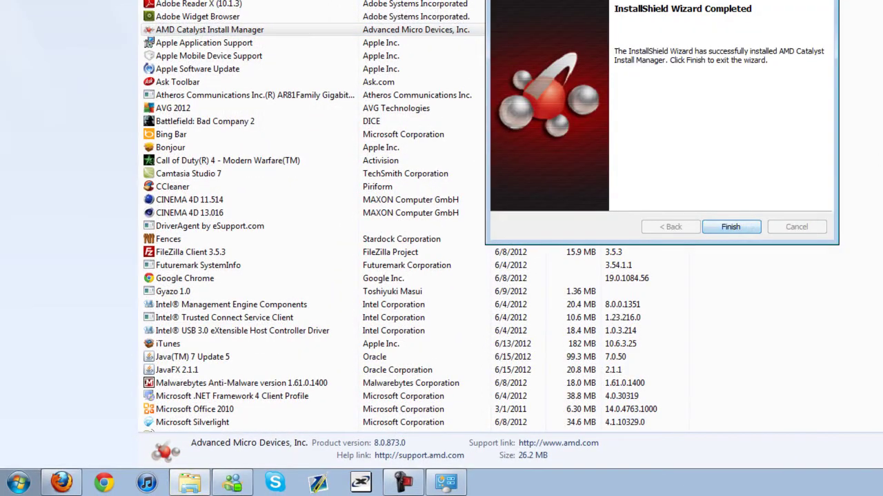
key(Return)
Step: Close Programs and Features and open Device Manager from the Computer's system properties
key(alt+F4)
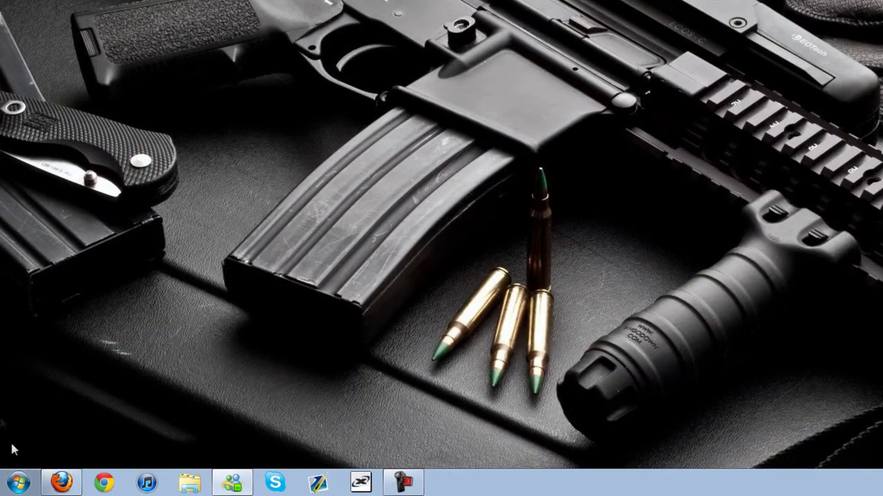
click(19, 483)
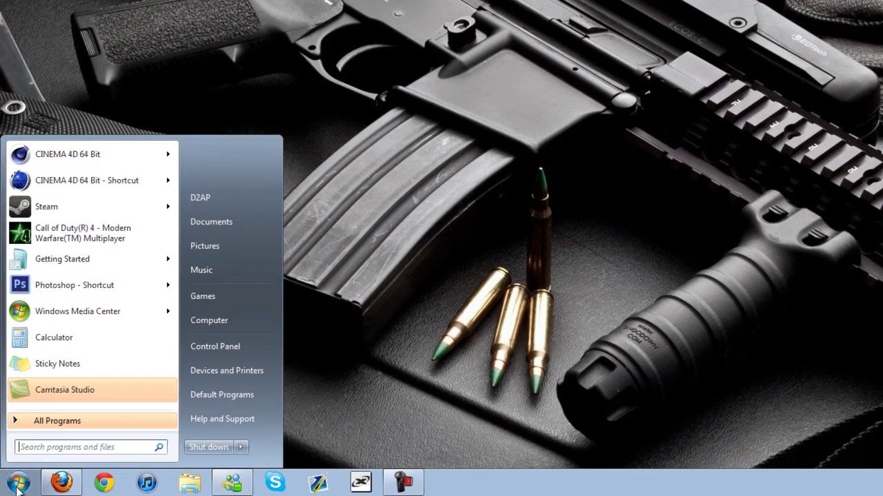
right_click(213, 320)
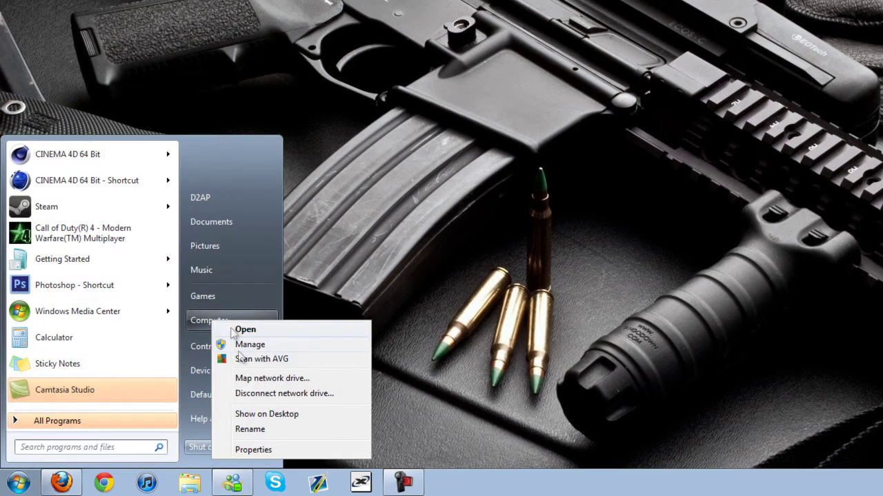
click(192, 480)
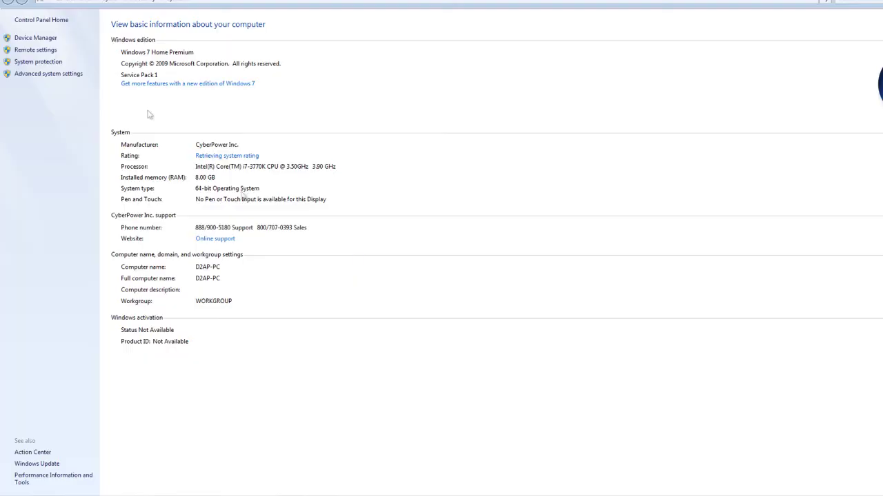
click(38, 45)
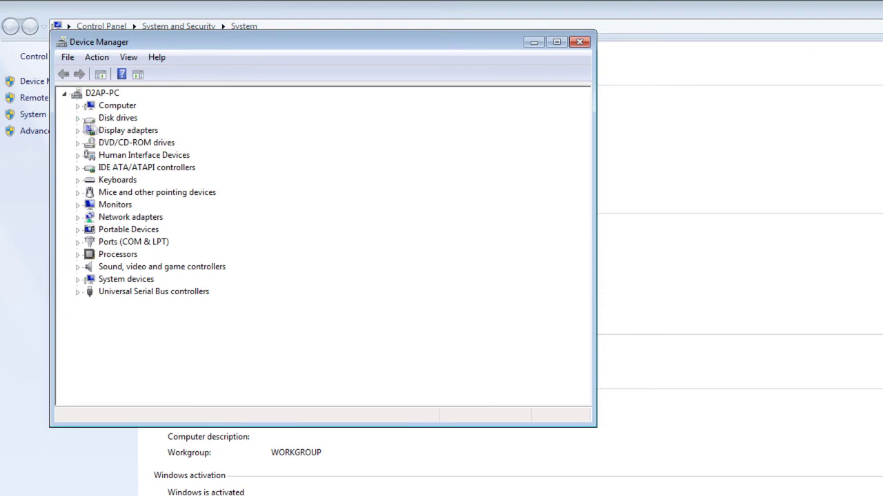
Step: Uninstall the AMD Radeon HD 6670 display adapter driver and close the System window
click(77, 131)
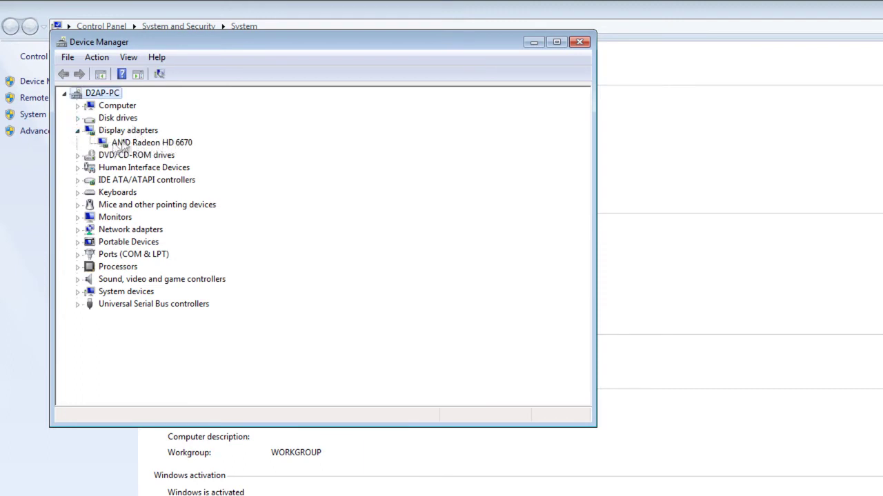
right_click(145, 143)
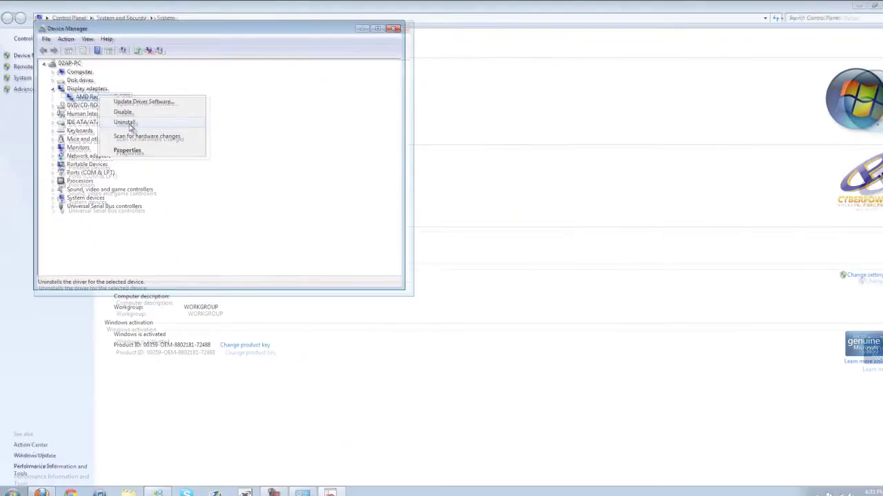
click(394, 28)
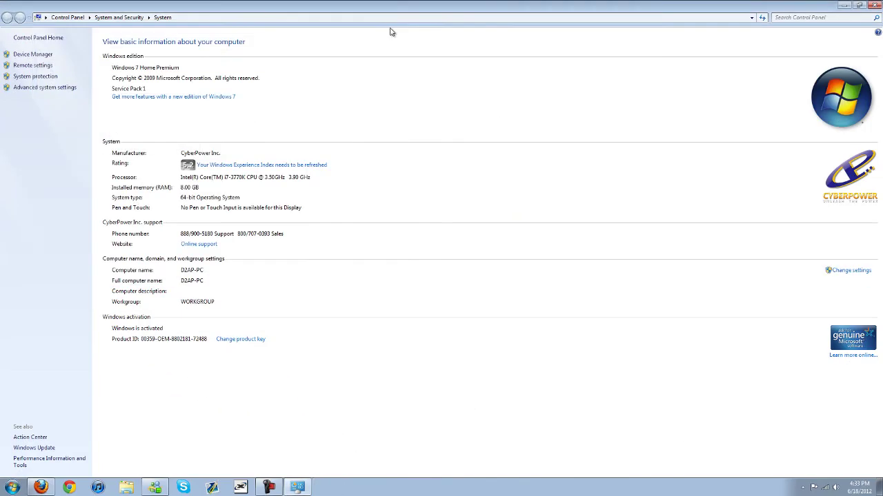
click(874, 5)
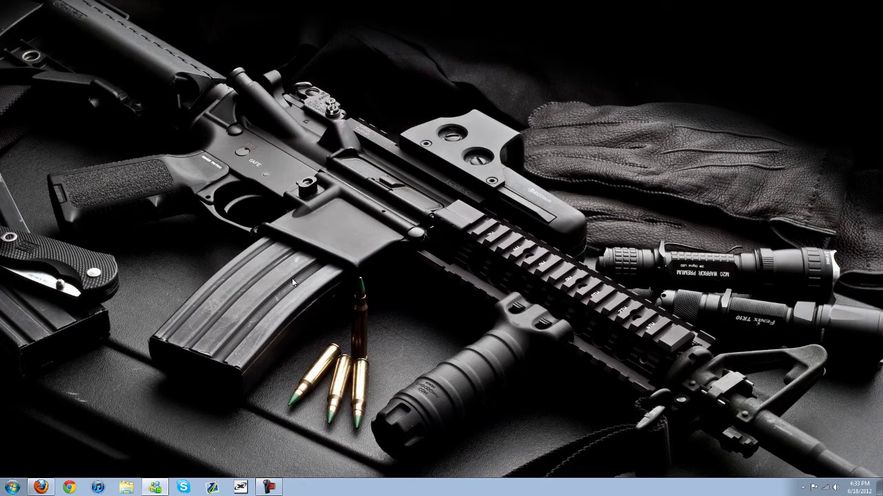